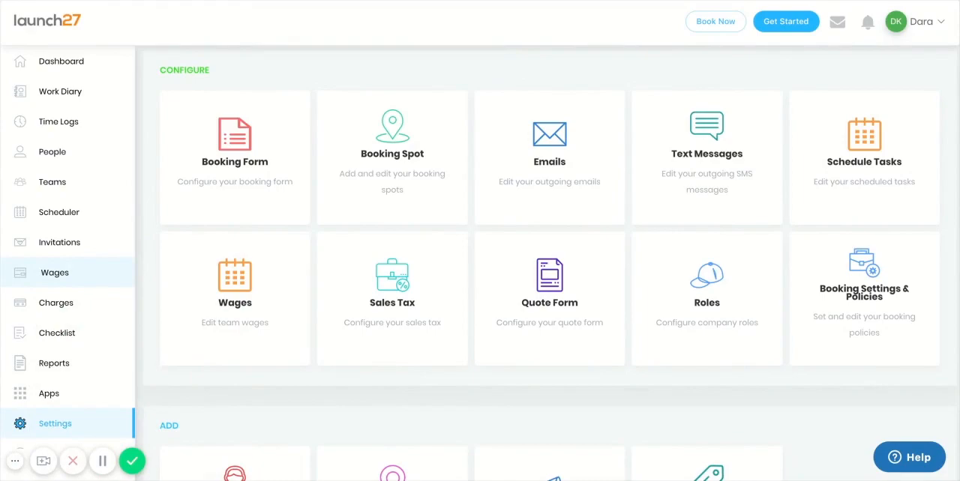
Step: Open the company's services settings and start adding a new service
scroll(218, 356, "down", 3)
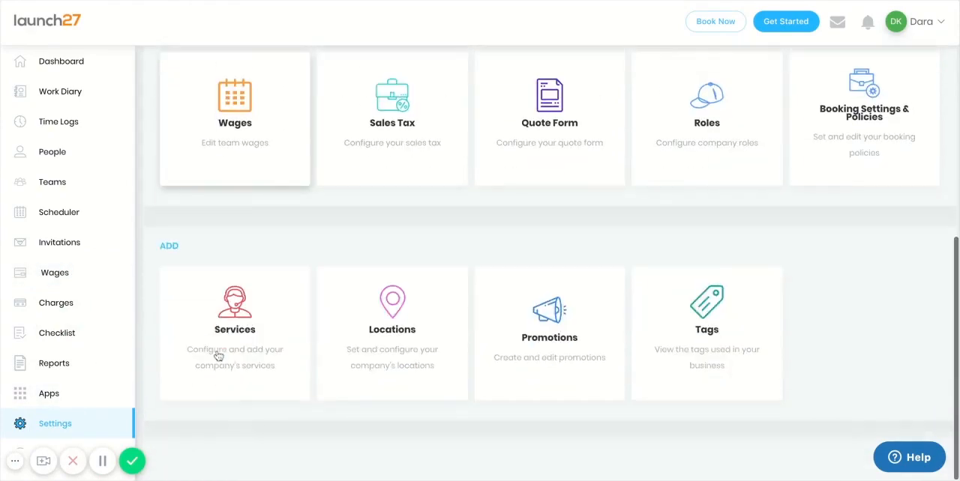
left_click(217, 357)
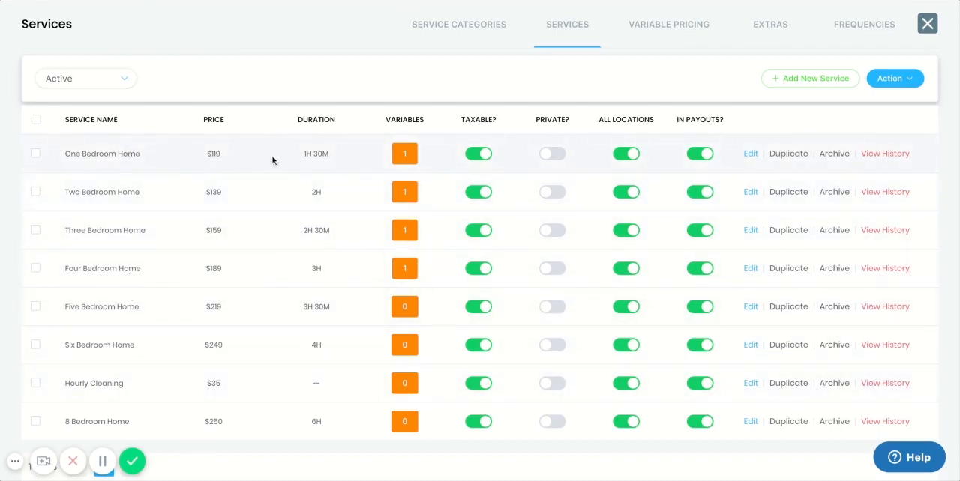
mouse_move(405, 161)
left_click(819, 81)
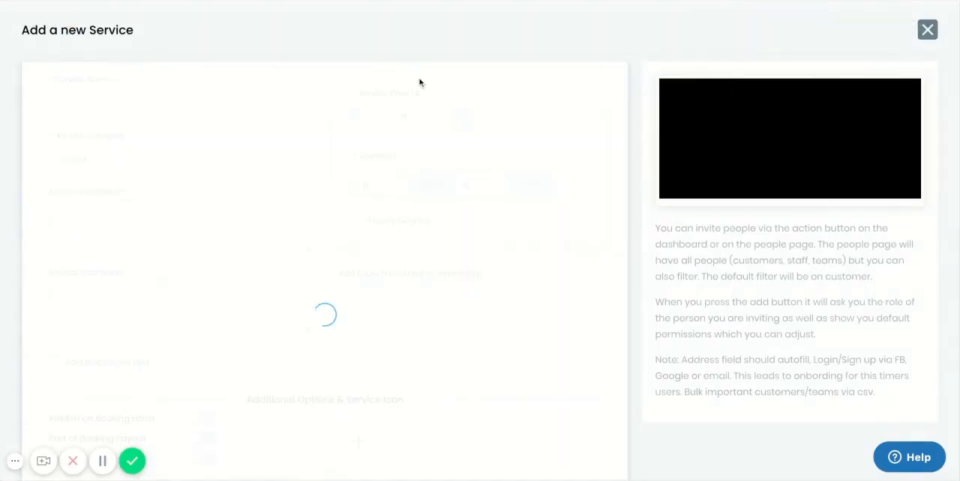
Step: Name the new service "9 bedroom Home" and assign it to Default Category
left_click(117, 101)
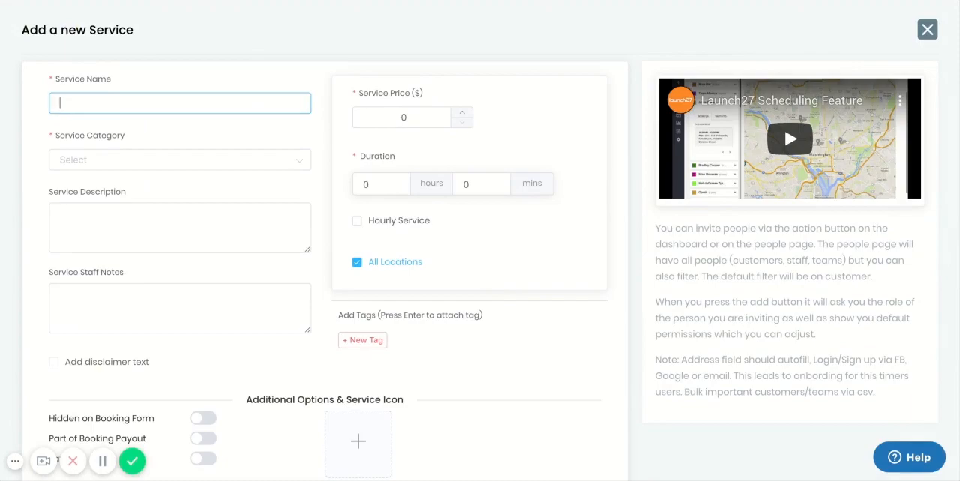
type("( b")
type("edroom")
key("ctrl+Left")
key("BackSpace")
key("BackSpace")
type("9 ")
type("Home")
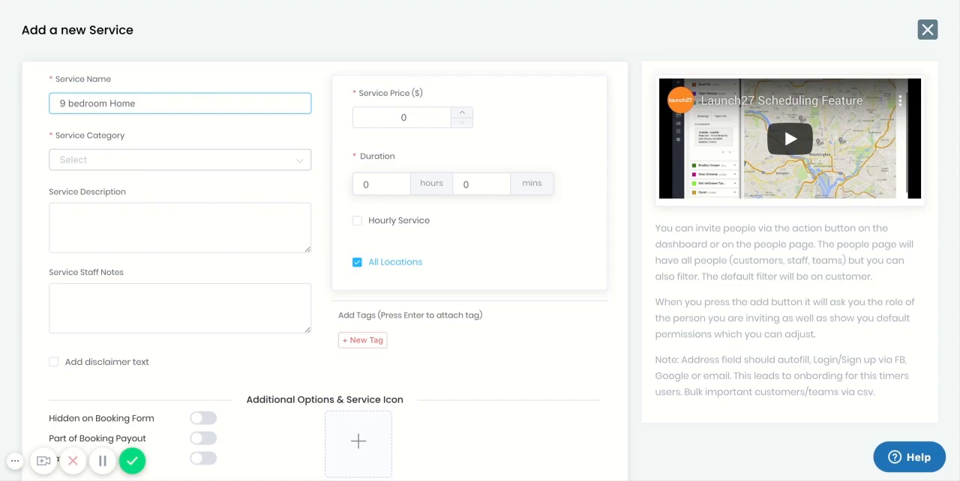
left_click(173, 157)
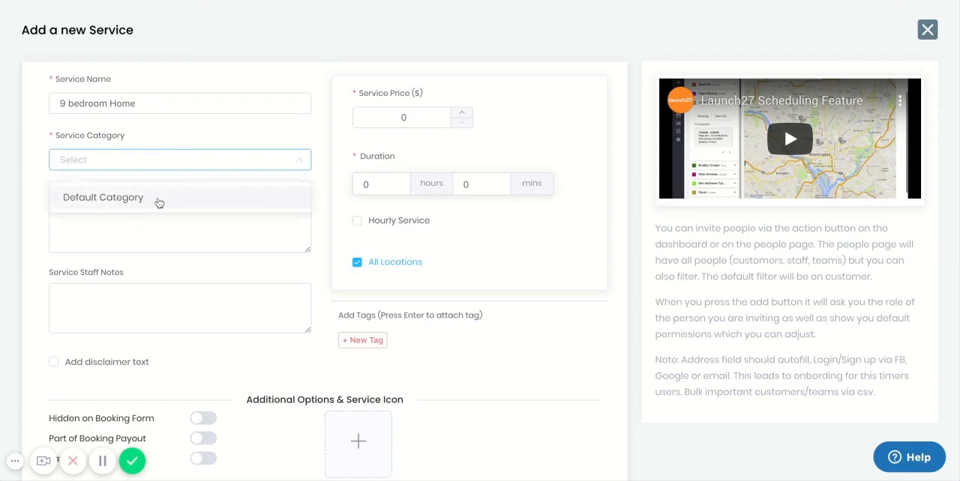
left_click(158, 203)
Step: Enter "9 bedroom home standard clean" as the service description
left_click(154, 225)
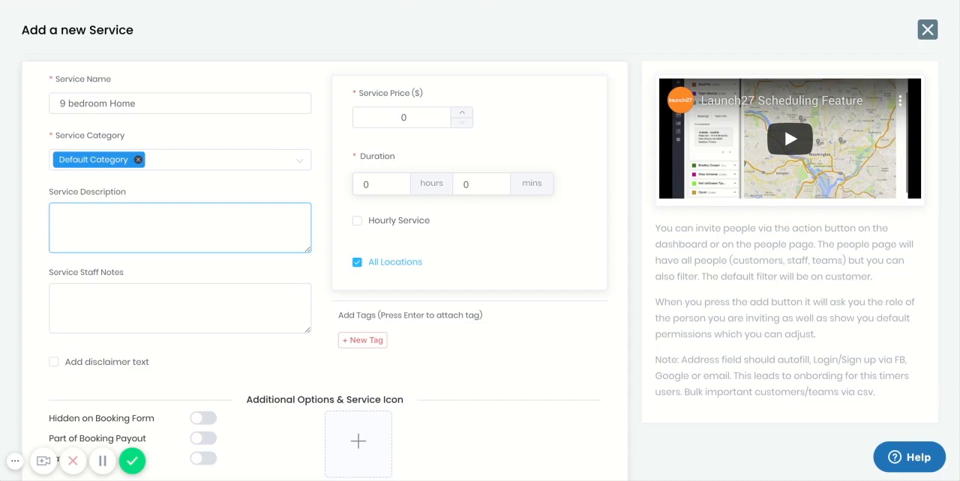
type("9 bedroom homme")
key("BackSpace")
key("BackSpace")
key("BackSpace")
type("e standard")
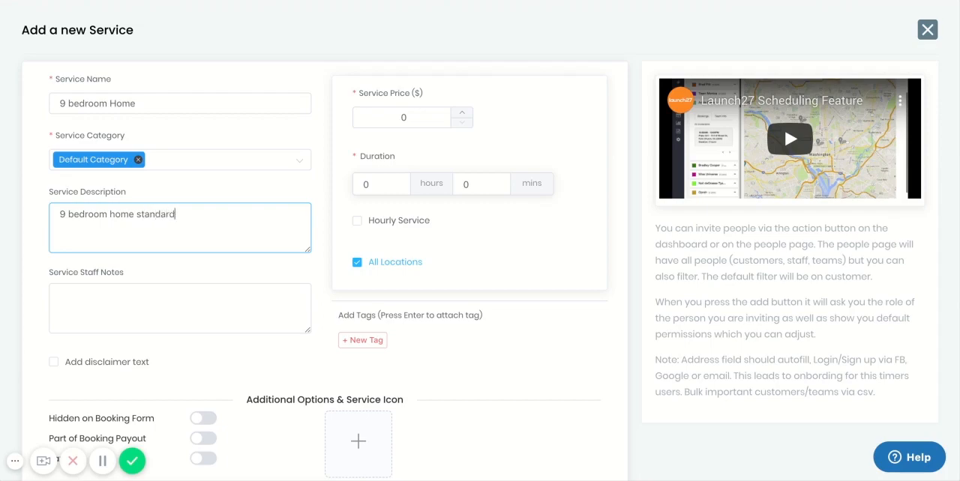
type(" clean")
Step: Enter "So only book for VIP" as the service staff notes
left_click(124, 290)
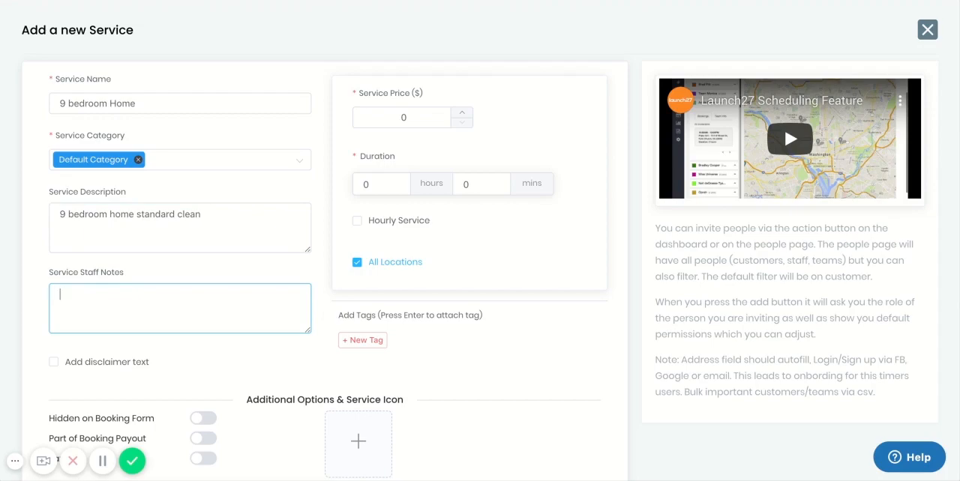
type("So only book for VIP")
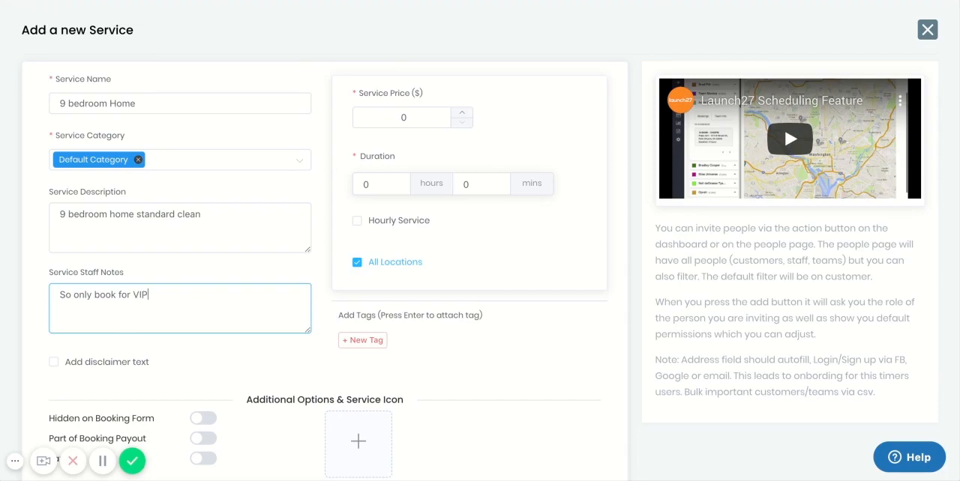
Step: Enable the disclaimer text for the service and enter "Only valid for homes under 5000 sqft"
scroll(171, 375, "down", 1)
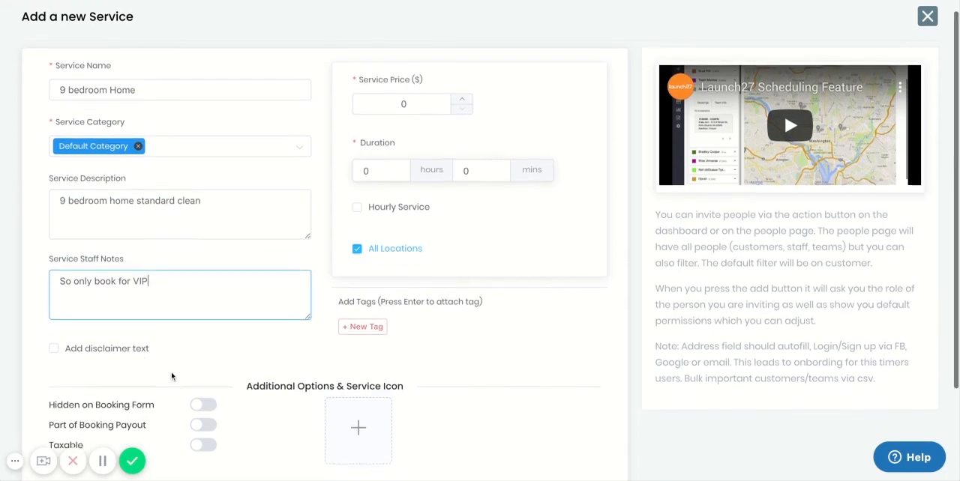
left_click(52, 331)
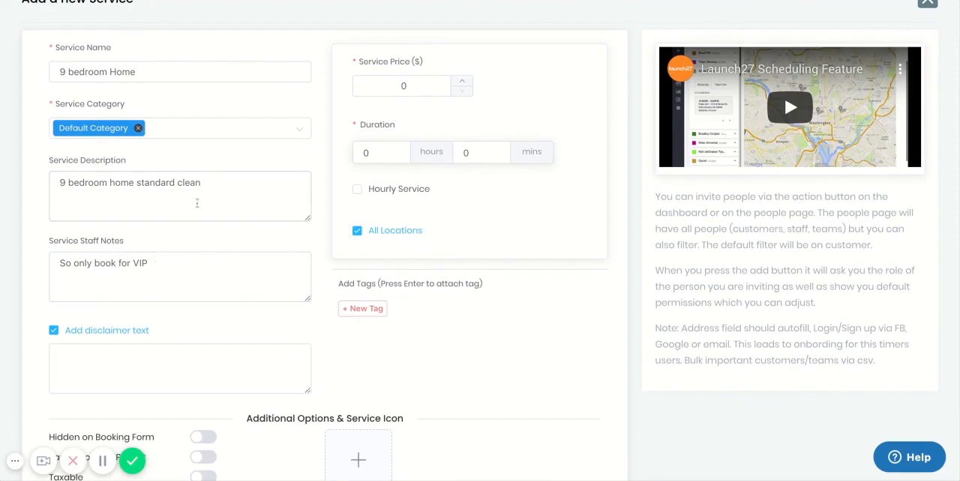
left_click(125, 380)
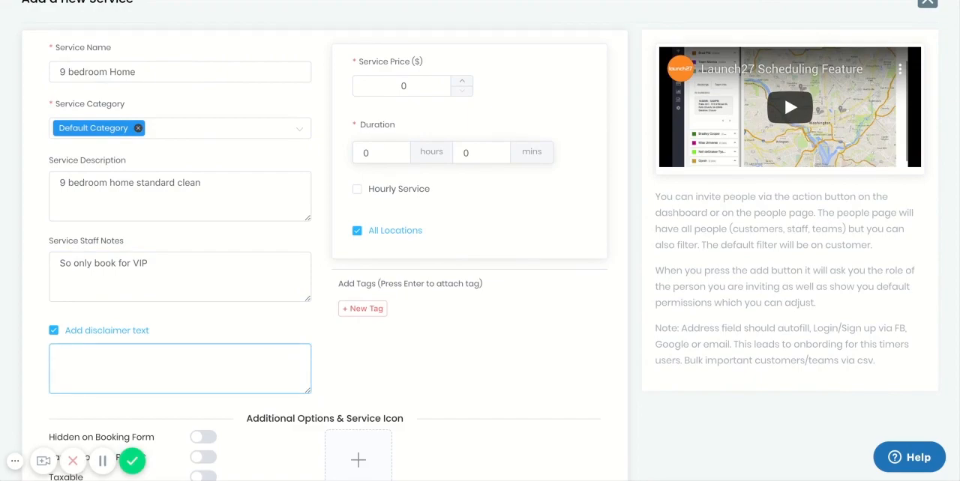
type("Only valid for homes ")
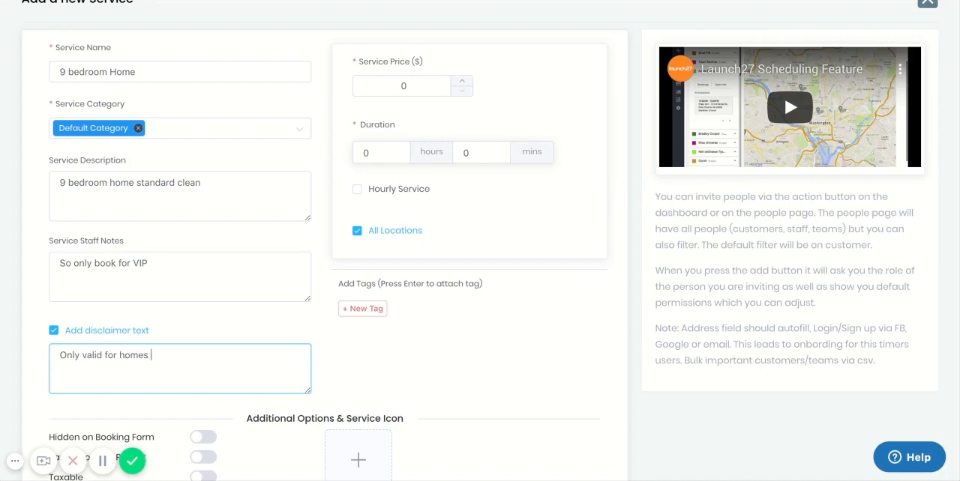
type("over")
key("BackSpace")
key("BackSpace")
key("BackSpace")
type("under 5000 sqft")
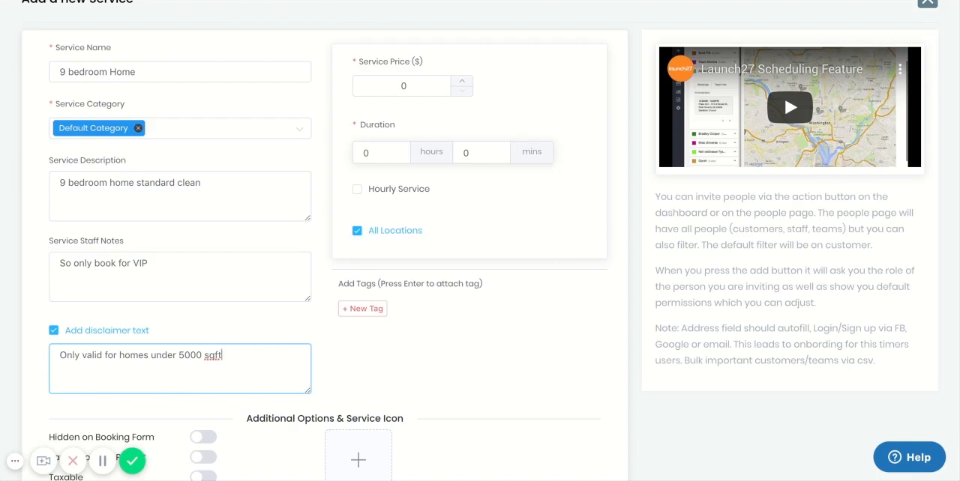
left_click(352, 366)
Step: Set the service price to $300 and the duration to 8 hours
scroll(352, 367, "down", 1)
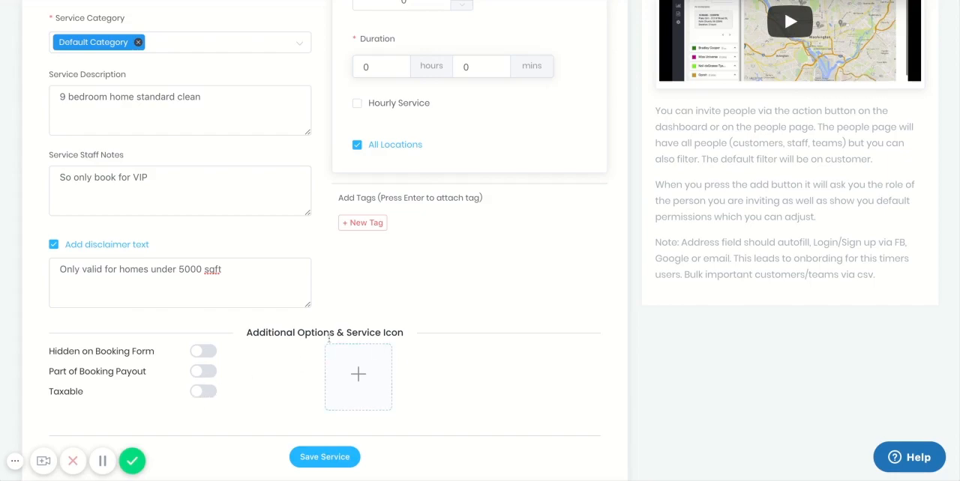
scroll(337, 360, "up", 1)
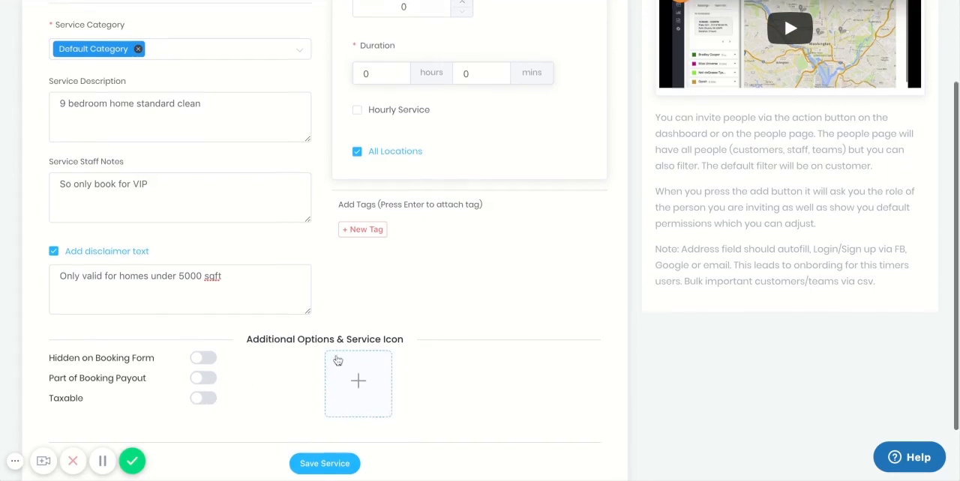
scroll(338, 361, "up", 3)
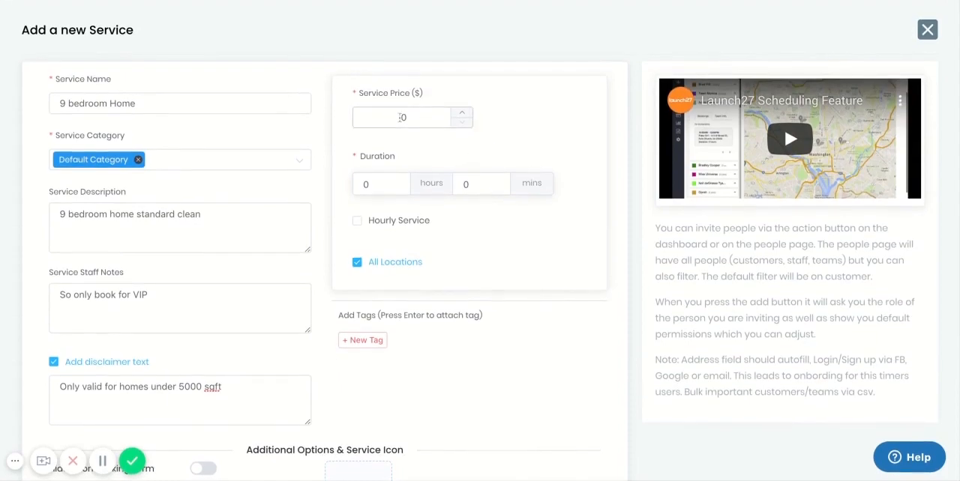
left_click(400, 117)
type("300")
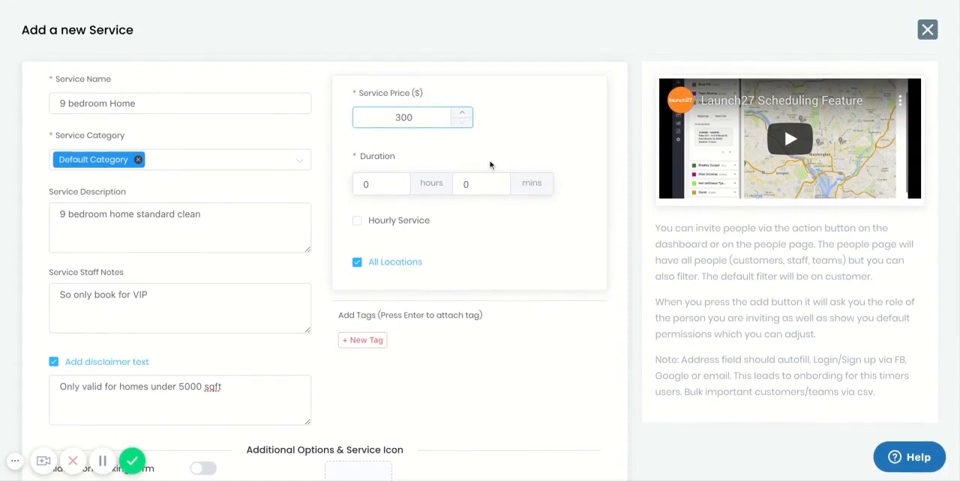
left_click(396, 184)
left_click(395, 185)
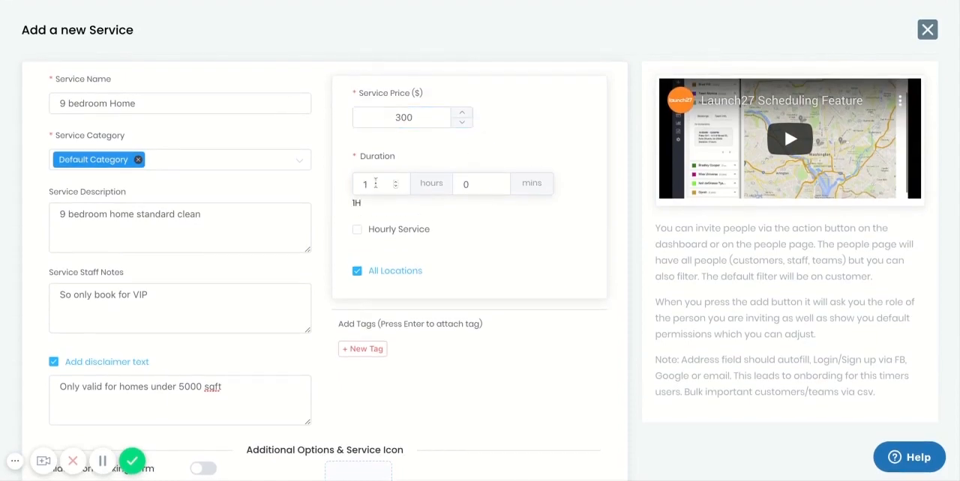
left_click(396, 185)
left_click(396, 181)
left_click(396, 182)
left_click(396, 181)
left_click(396, 182)
left_click(396, 182)
left_click(396, 181)
Step: Turn off All Locations to view the selectable locations, and turn it back on
left_click(385, 271)
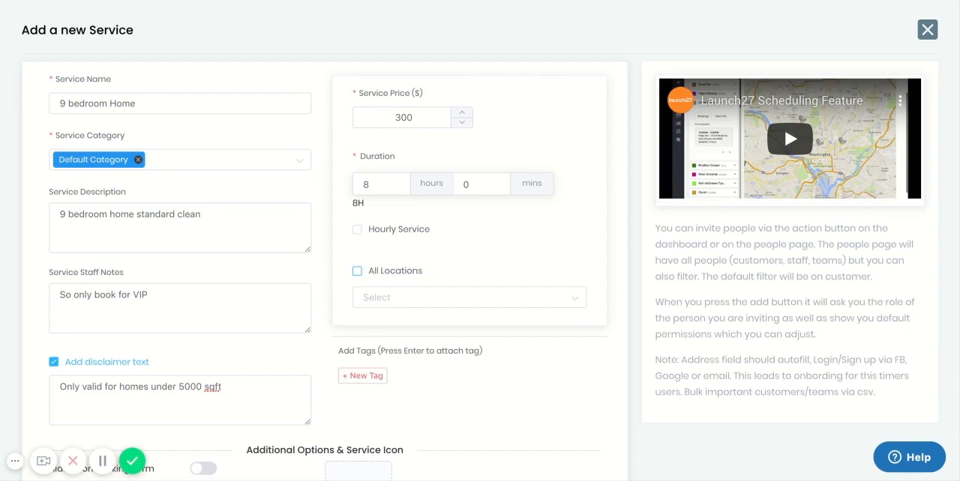
left_click(385, 271)
left_click(385, 271)
left_click(384, 298)
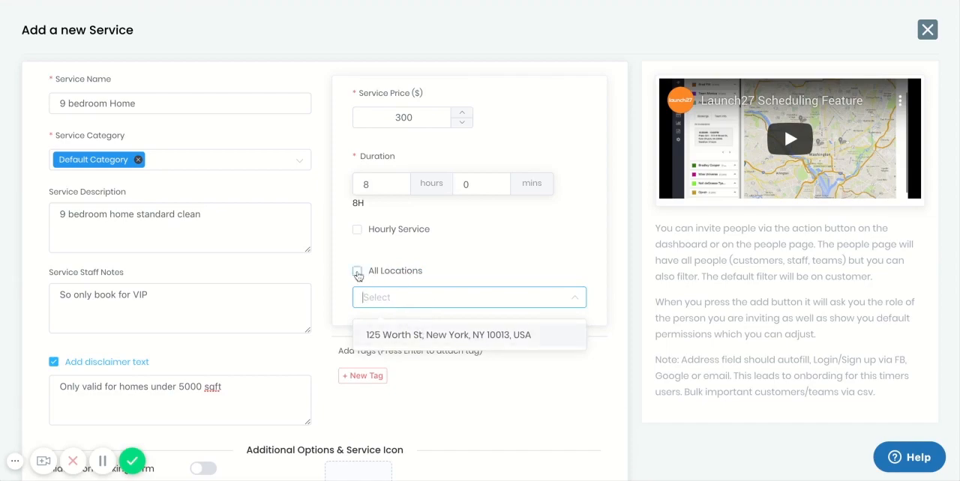
left_click(357, 270)
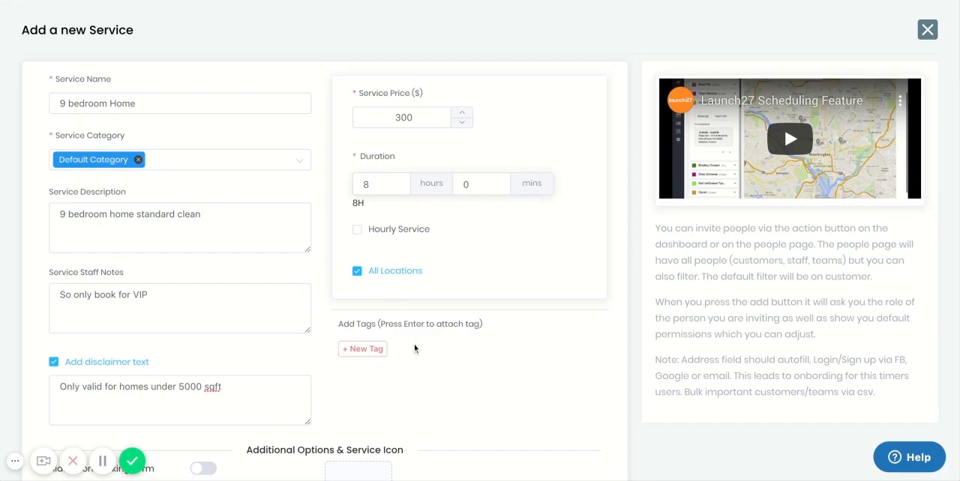
Step: Attach the standardclean tag to the service and save the service
left_click(373, 353)
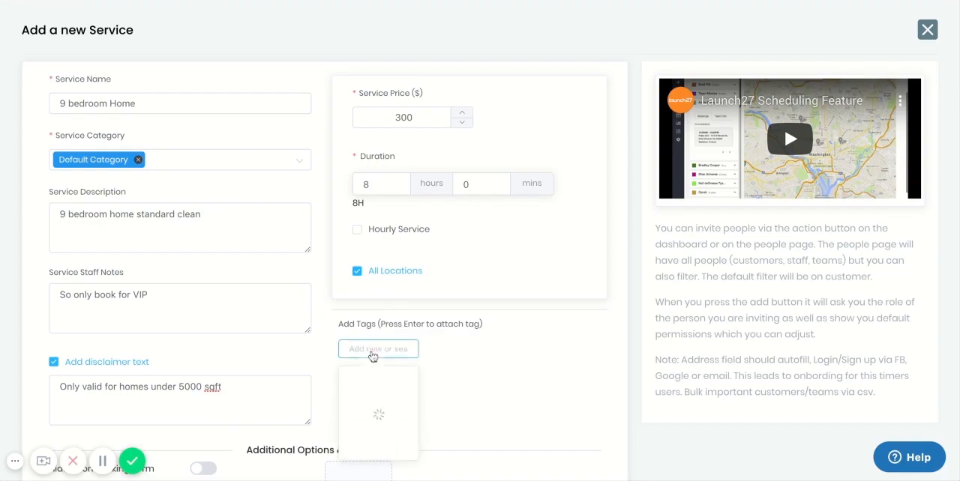
left_click(393, 431)
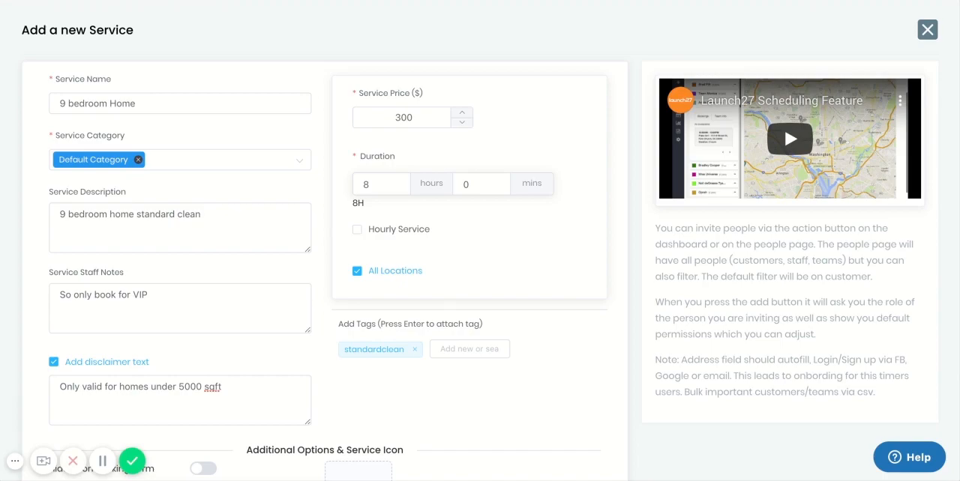
scroll(403, 318, "down", 3)
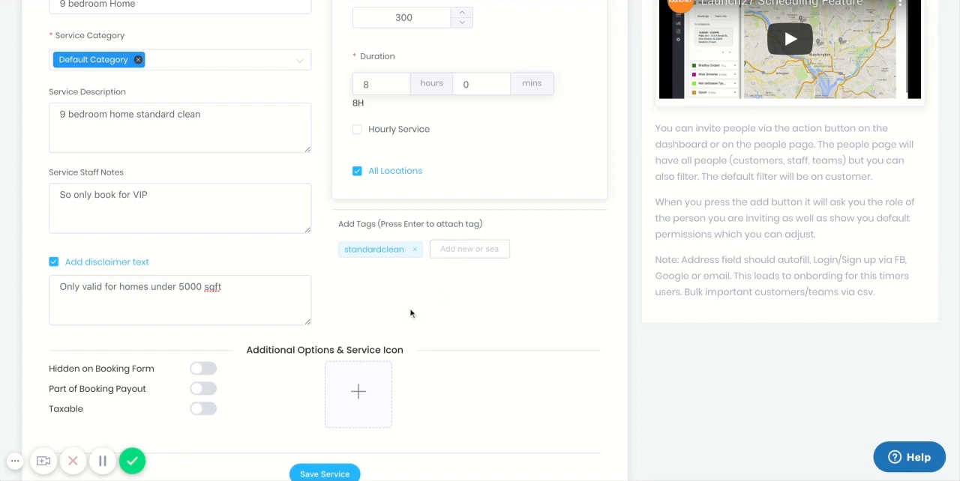
scroll(411, 314, "down", 1)
left_click(322, 416)
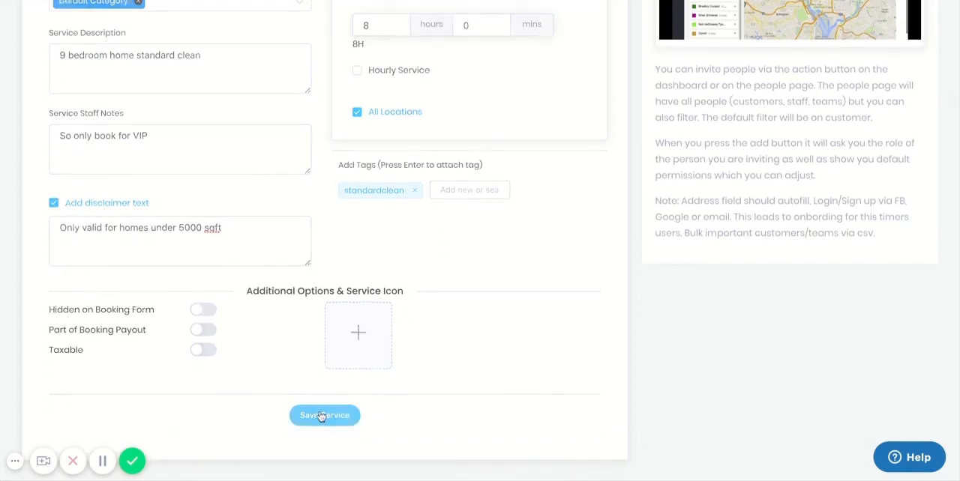
Step: Start a new service category and name it "Home Cleaning"
scroll(322, 418, "down", 1)
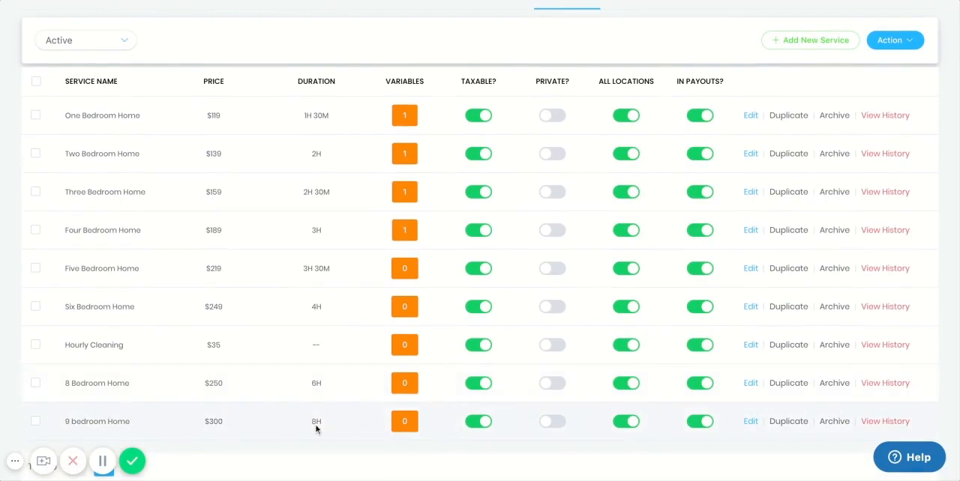
scroll(357, 429, "up", 1)
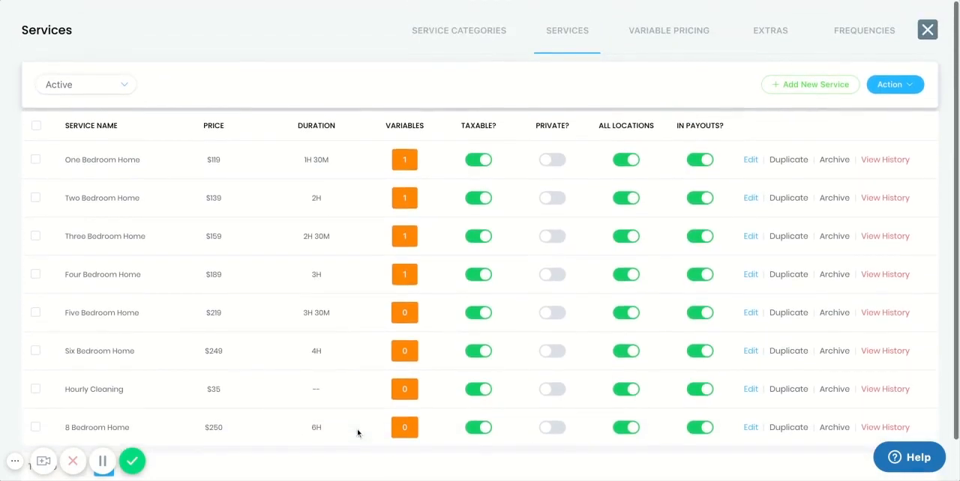
left_click(472, 42)
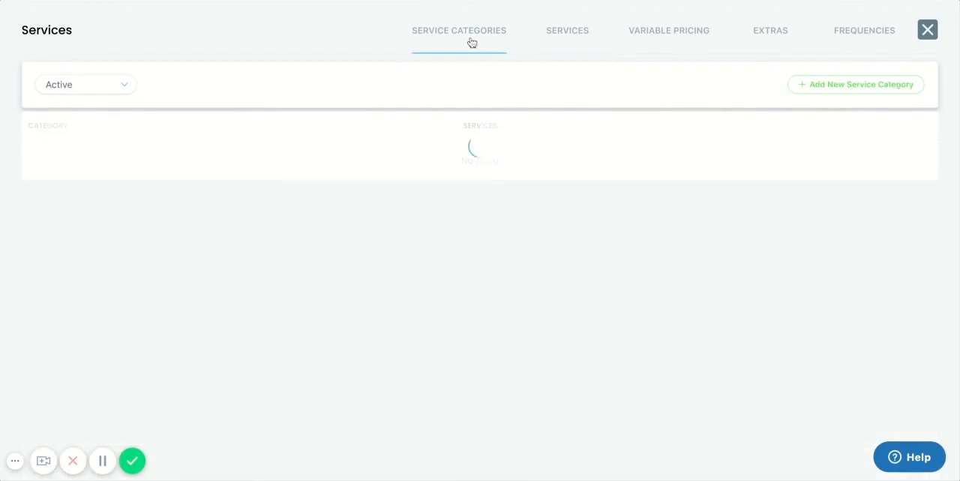
left_click(845, 89)
left_click(493, 159)
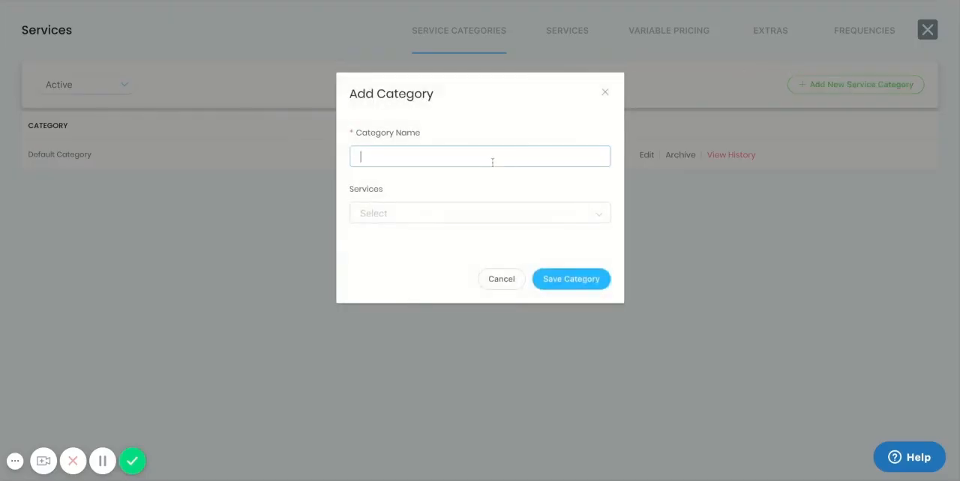
type("Home Cleaning")
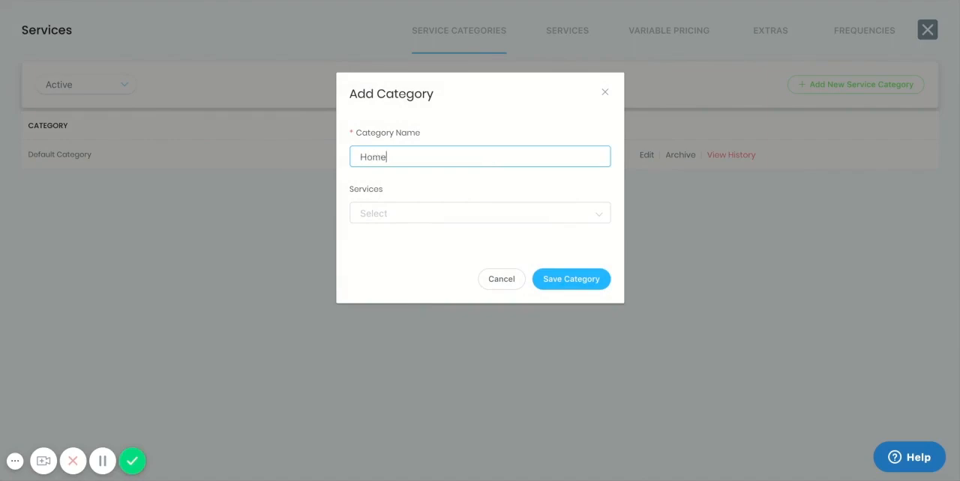
Step: Assign the One through Six Bedroom Home services and the 8 Bedroom Home service to the category, and save it
left_click(495, 210)
left_click(465, 251)
left_click(462, 273)
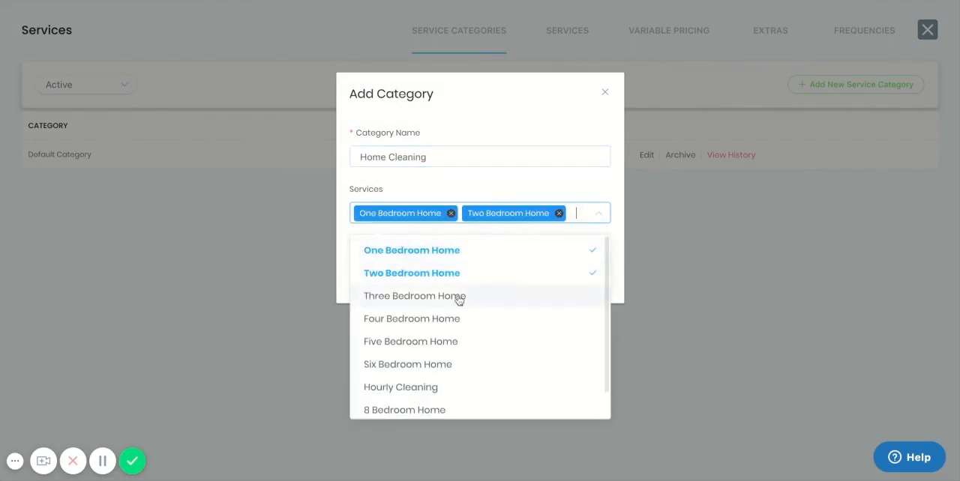
left_click(458, 297)
left_click(455, 337)
left_click(453, 360)
left_click(451, 380)
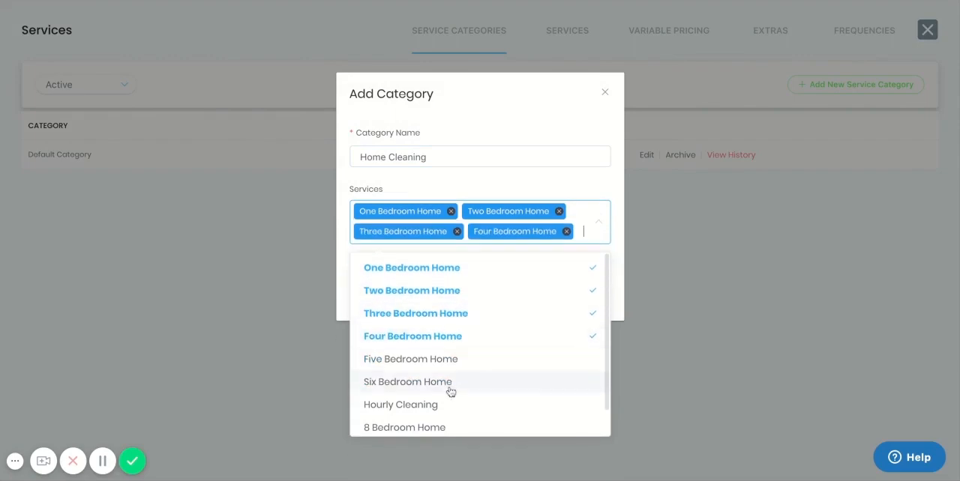
left_click(447, 383)
left_click(449, 378)
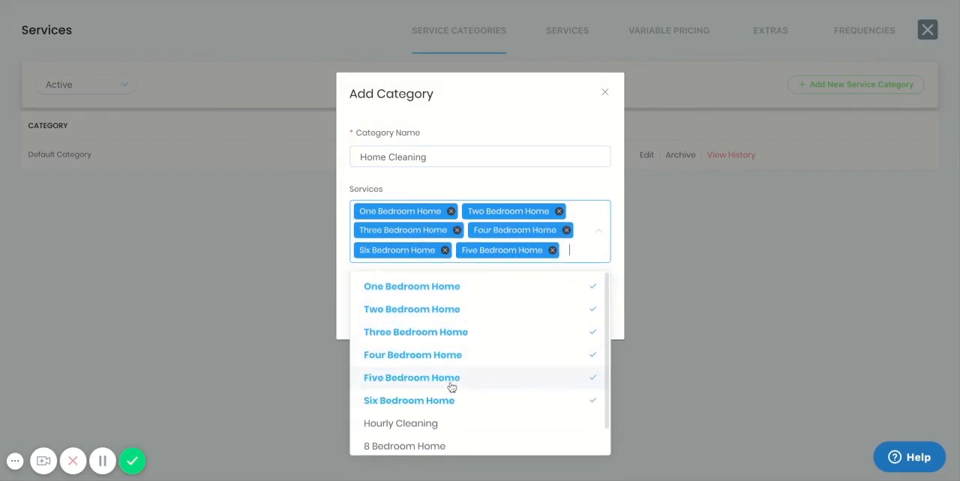
left_click(452, 448)
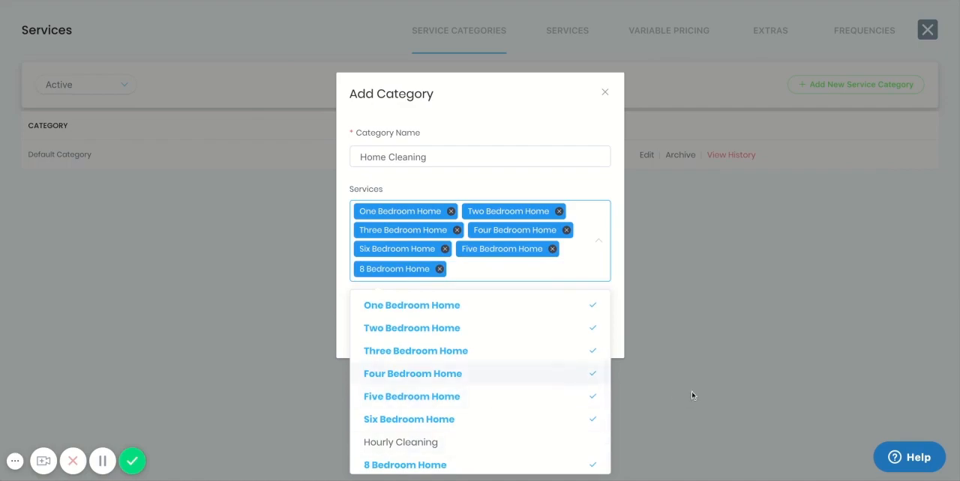
left_click(622, 279)
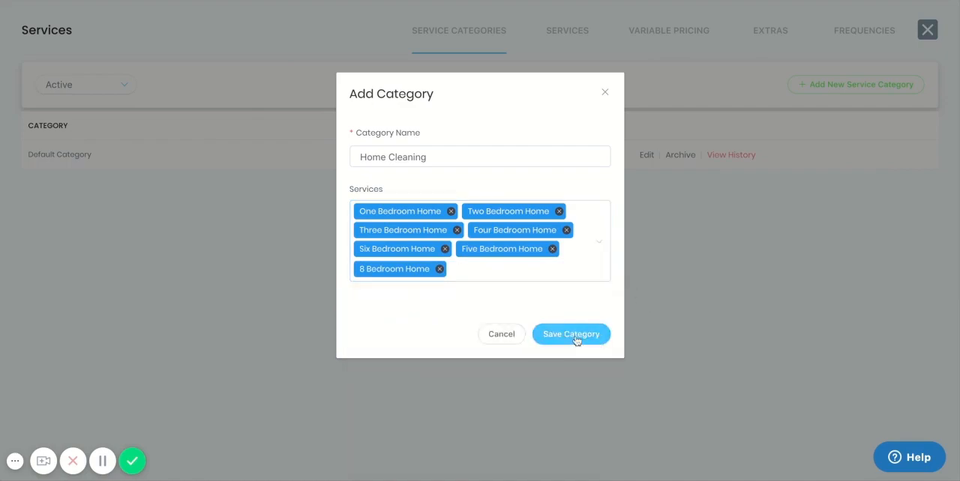
left_click(575, 338)
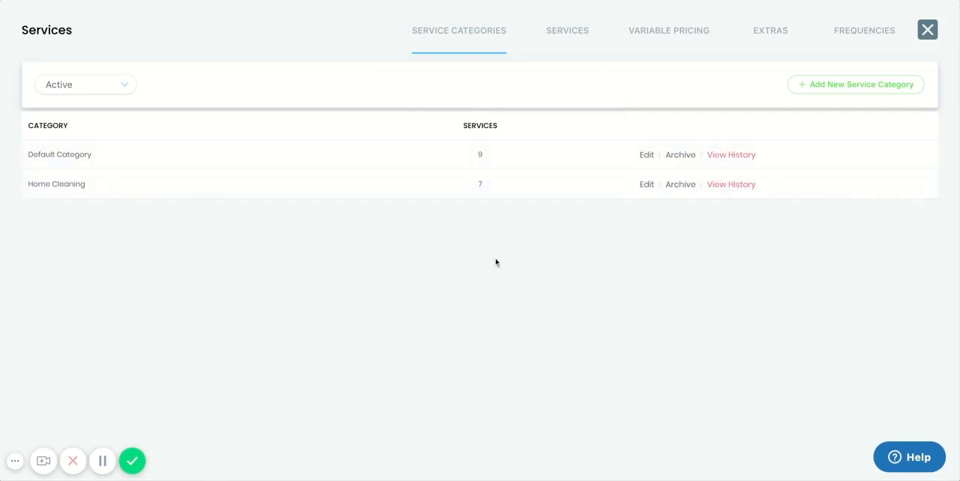
Step: Open the One Bedroom Home service to check its assigned service categories, and close it without changes
left_click(563, 32)
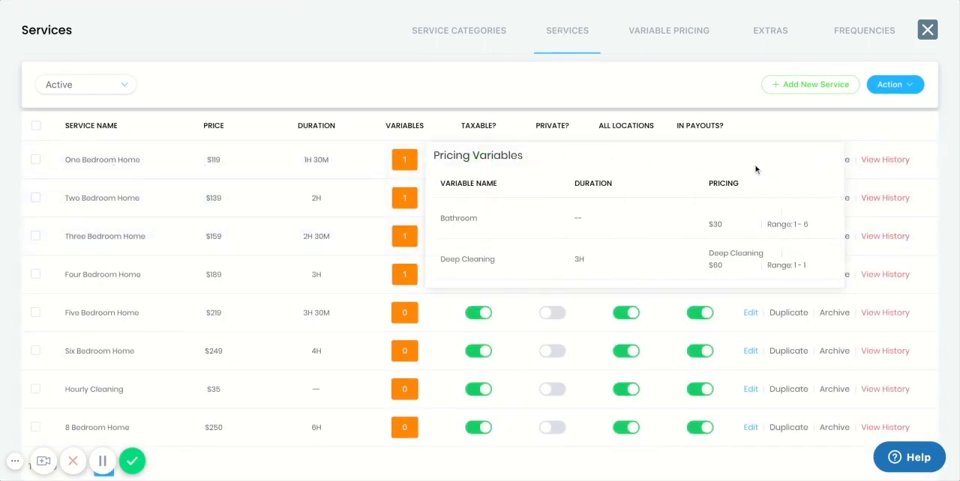
left_click(752, 160)
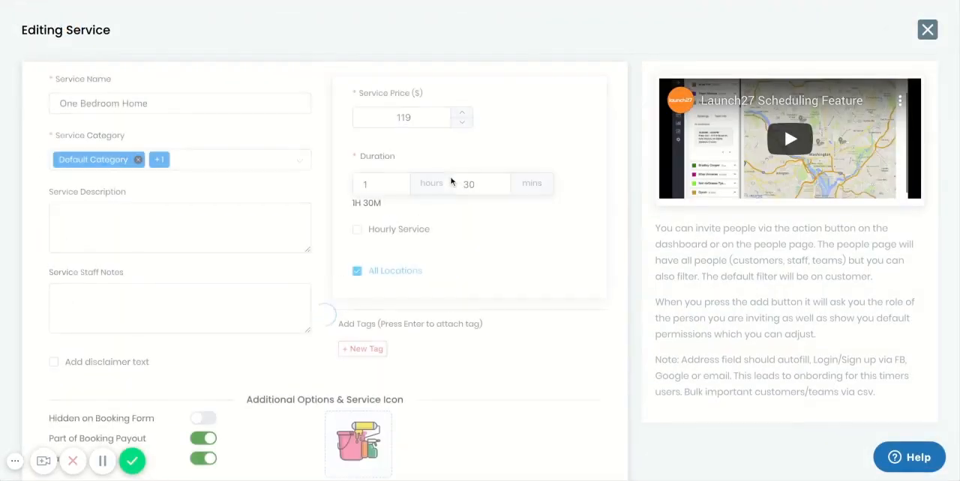
left_click(247, 159)
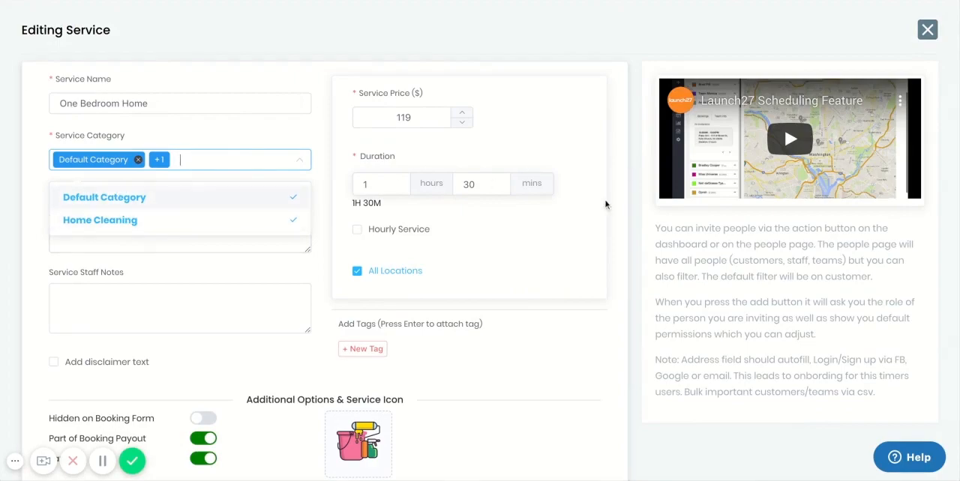
left_click(927, 30)
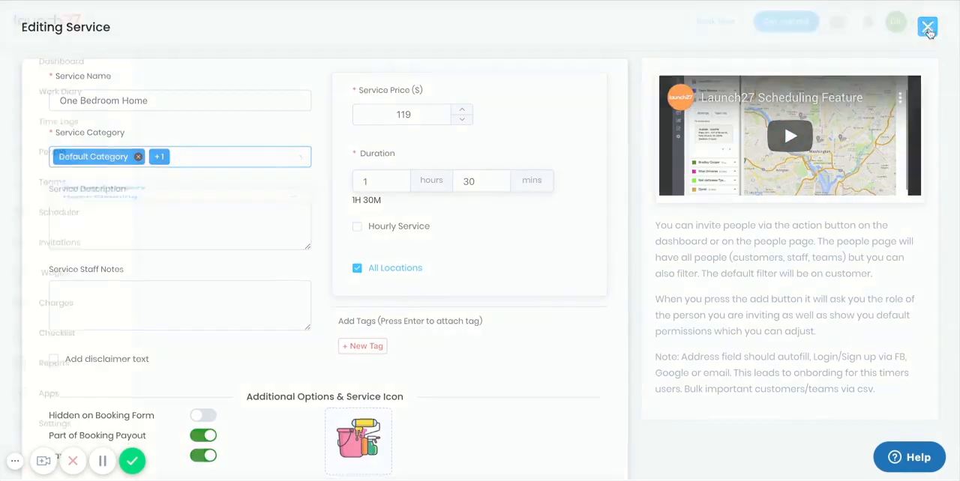
Step: Edit the archived Bathroom pricing variable with a duration of 3 hours and a price of $50, and save it
left_click(650, 36)
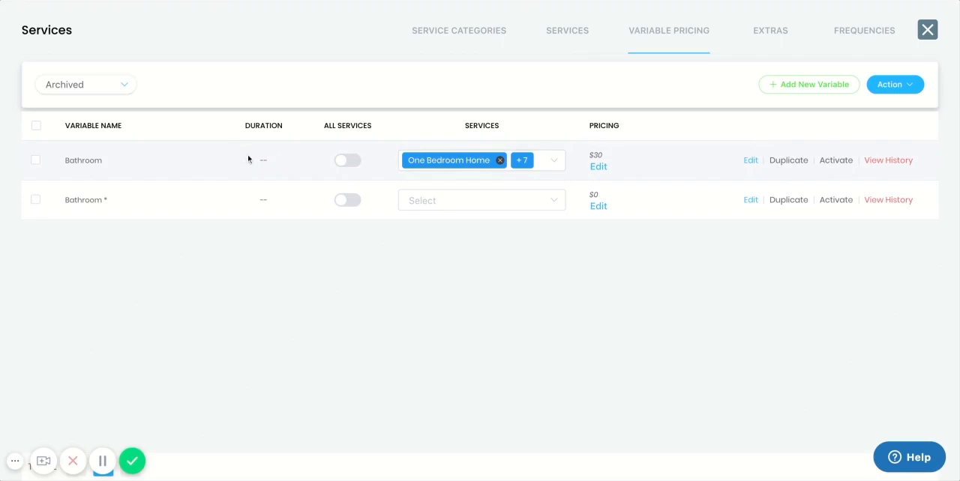
left_click(558, 163)
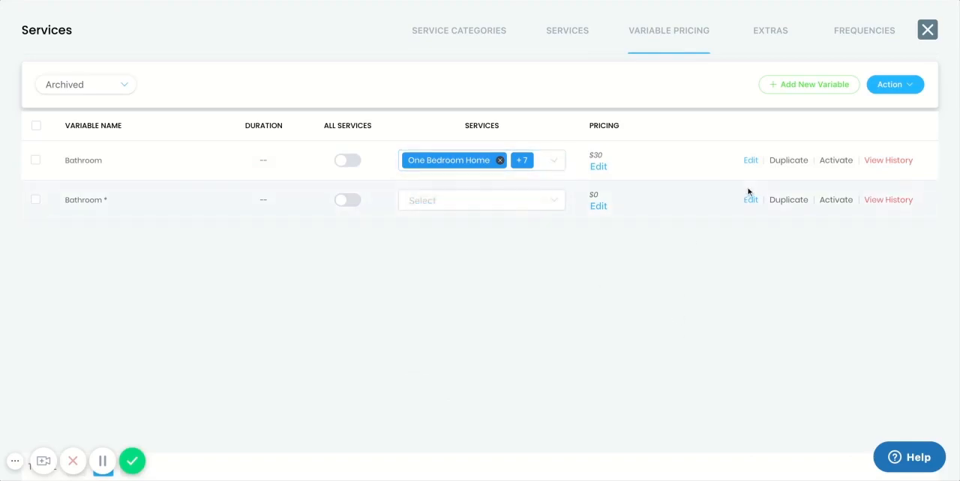
left_click(748, 163)
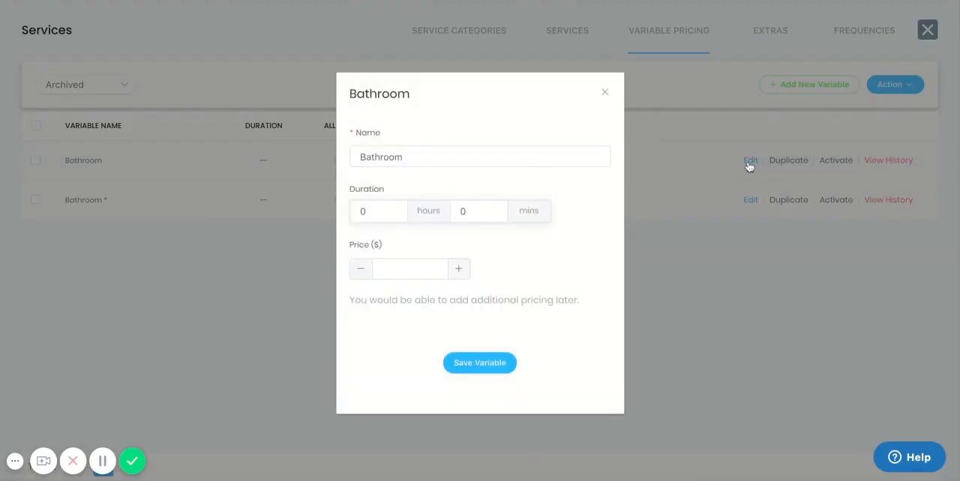
left_click(395, 209)
left_click(395, 210)
left_click(395, 210)
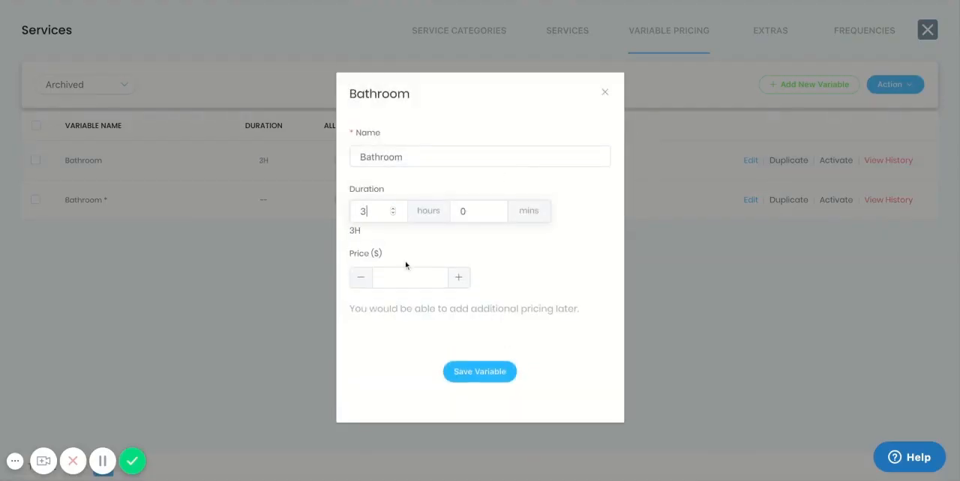
left_click(409, 276)
type("5")
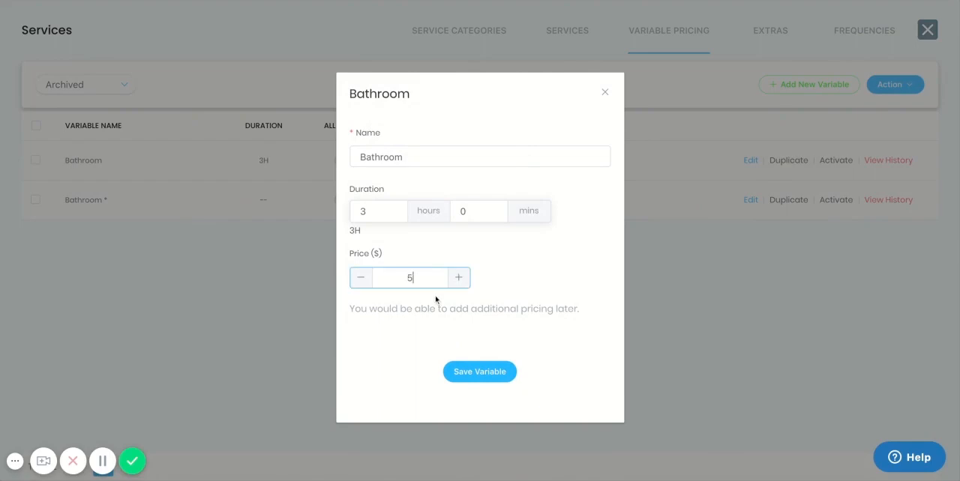
type("0")
left_click(483, 372)
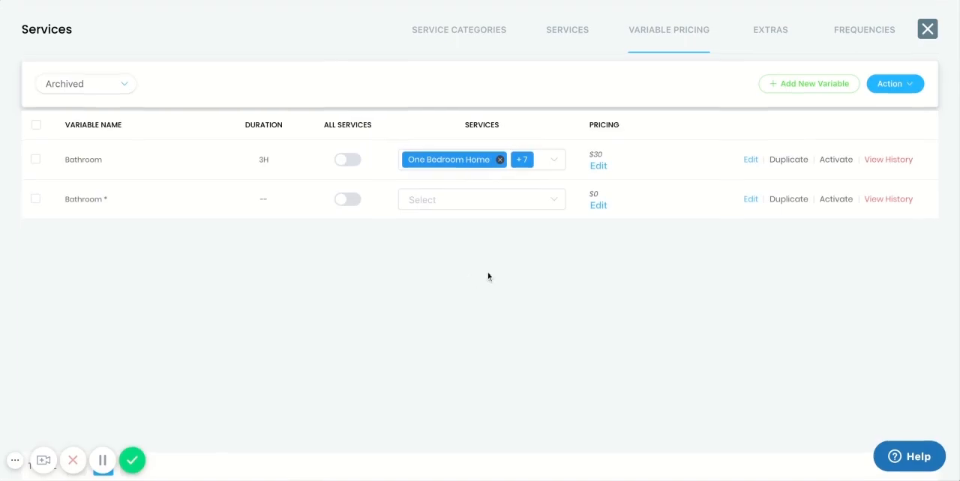
Step: Open the Bathroom variable's pricing and label its existing $30 price range "Bathroom"
left_click(598, 166)
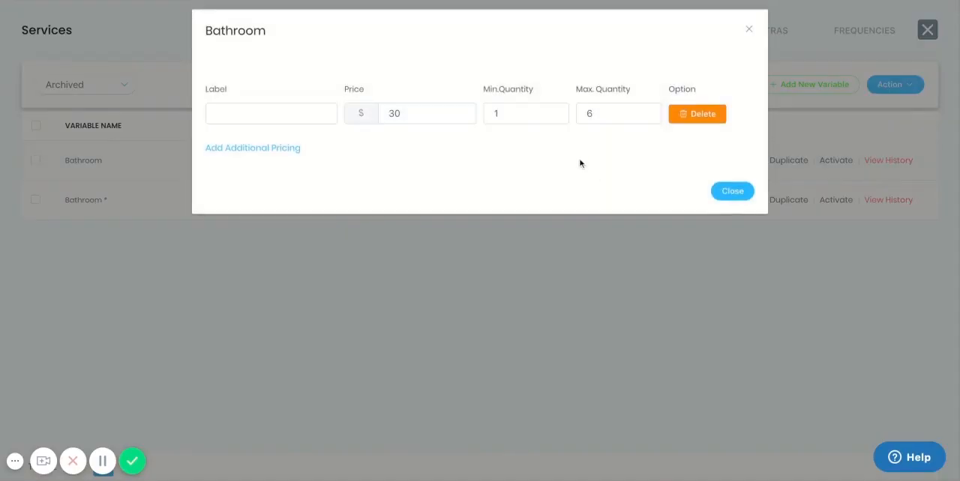
left_click(289, 114)
type("Bathr")
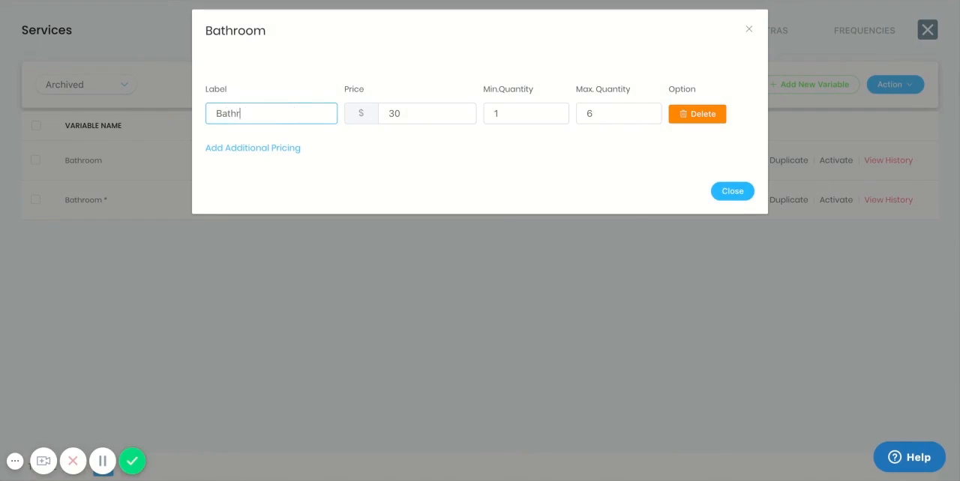
type("oom")
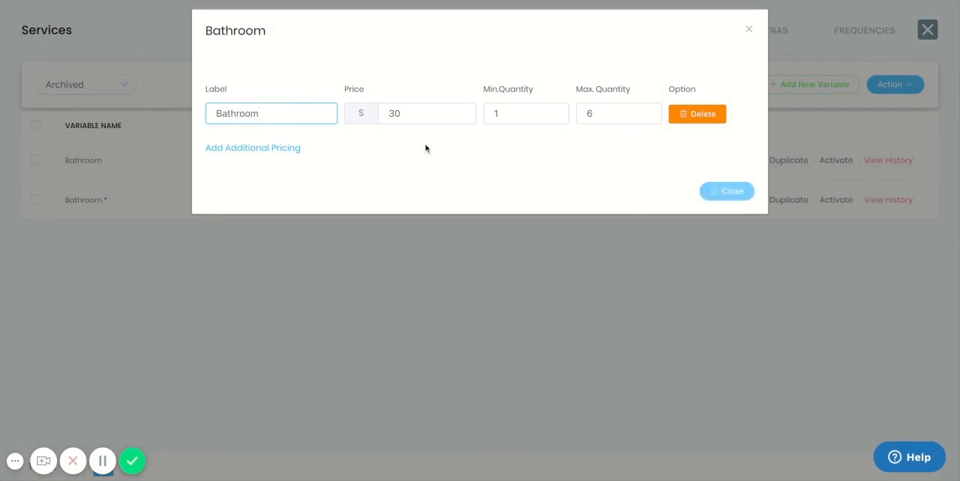
Step: Add a second price range labelled "Bathroom" at $50 for quantities 7 to 10, and close the pricing dialog
left_click(284, 150)
left_click(284, 152)
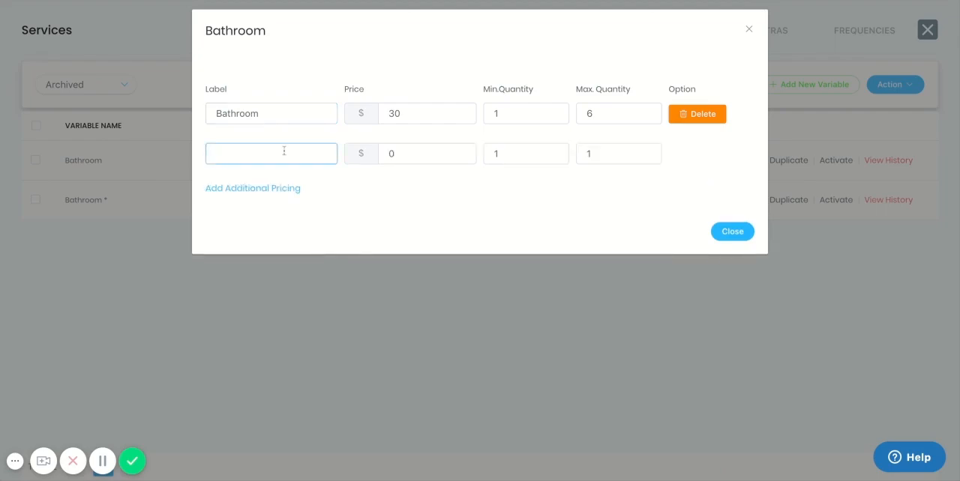
type("Bathroom")
left_click(424, 158)
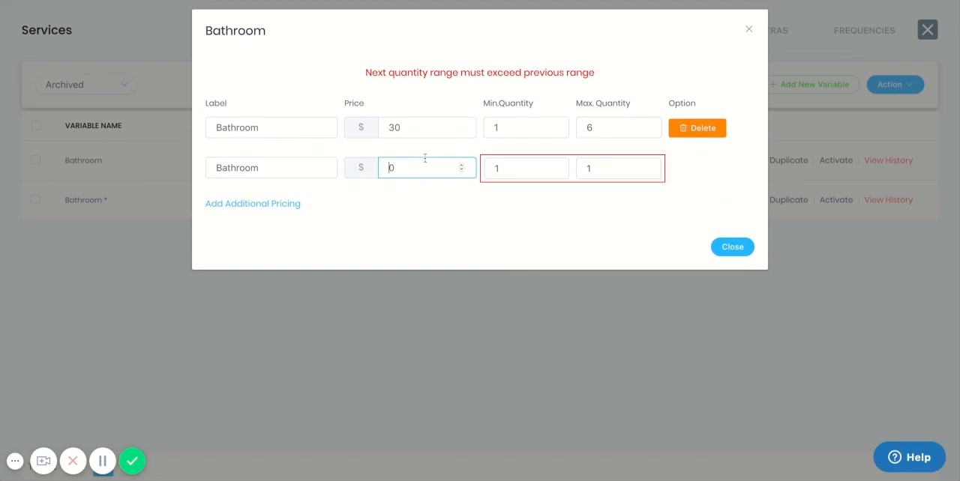
left_click(554, 170)
key("BackSpace")
type("7")
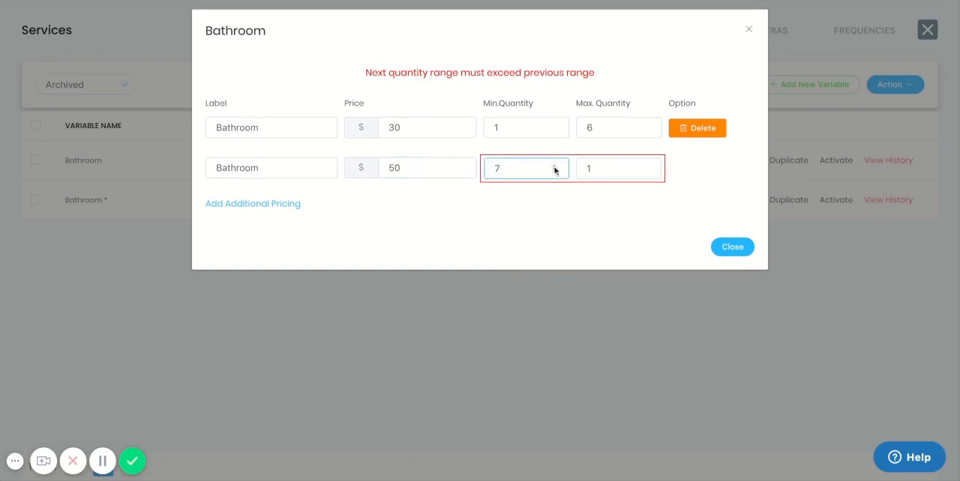
left_click(603, 169)
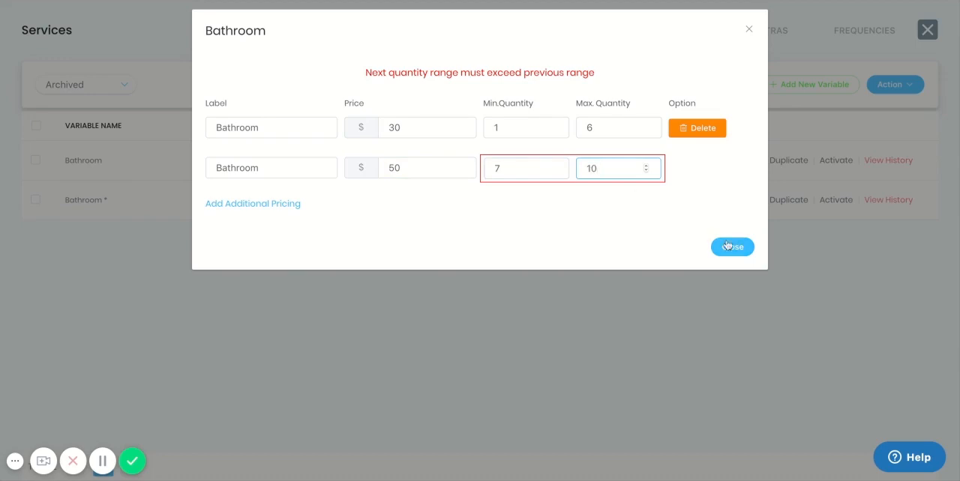
left_click(732, 233)
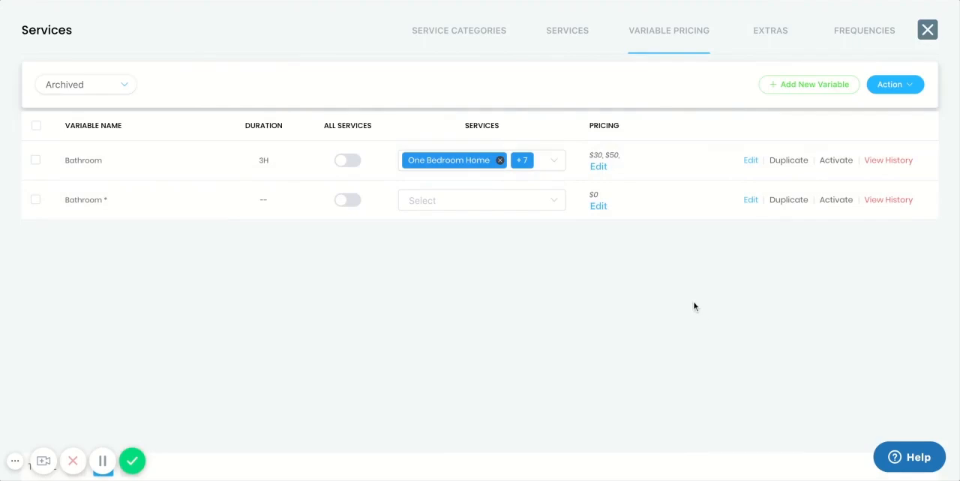
Step: Check the list of active pricing variables and return to the archived ones
left_click(909, 84)
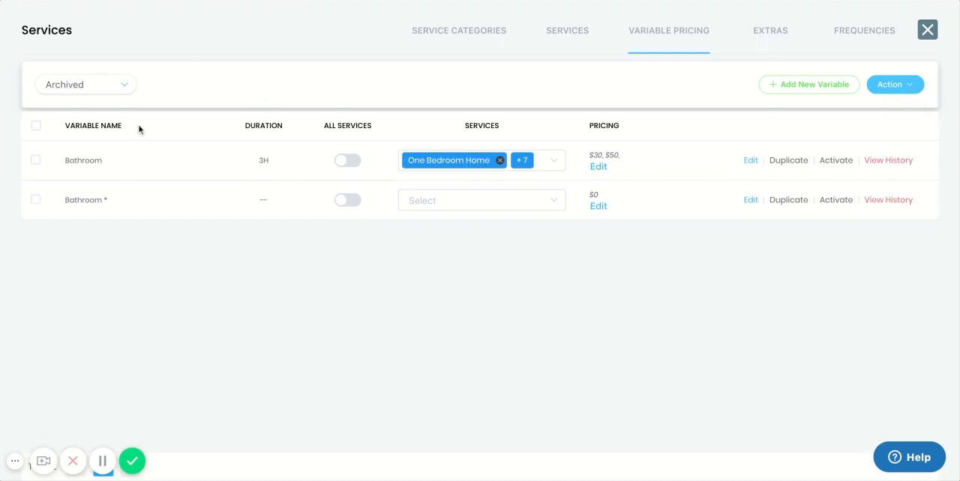
left_click(86, 84)
left_click(90, 118)
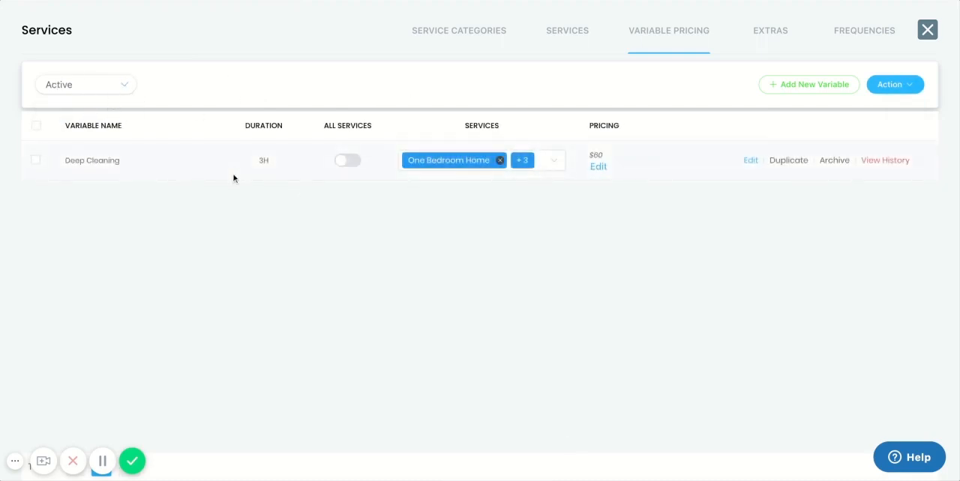
left_click(100, 84)
left_click(107, 138)
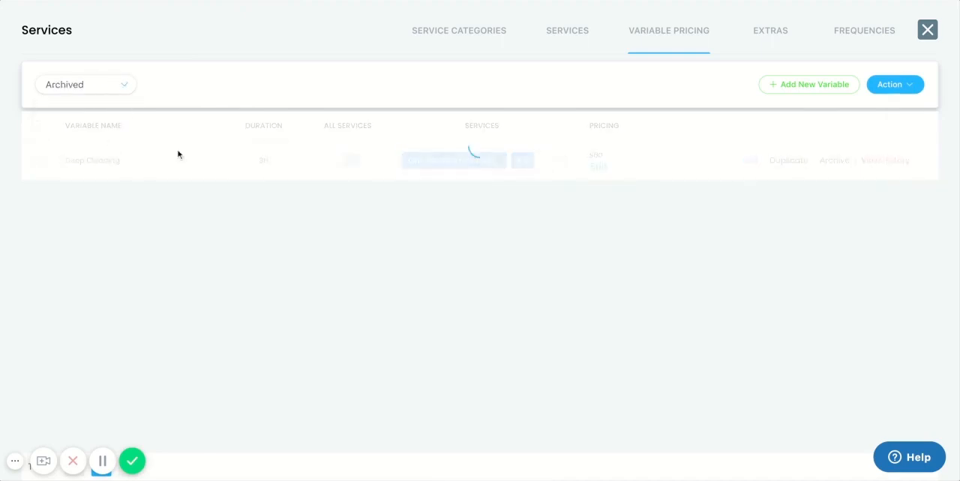
Step: Activate the archived Bathroom variable that has the $30 and $50 prices, and show the active variables
left_click(36, 159)
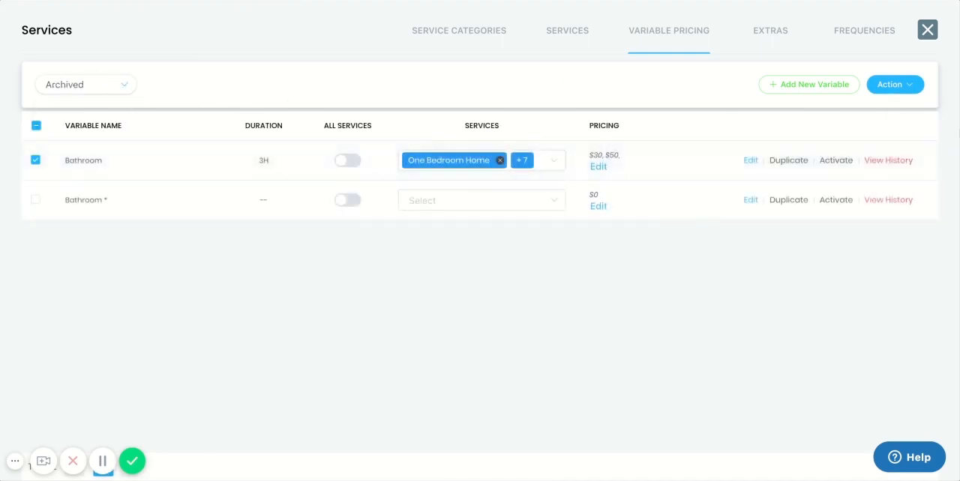
left_click(912, 85)
left_click(902, 128)
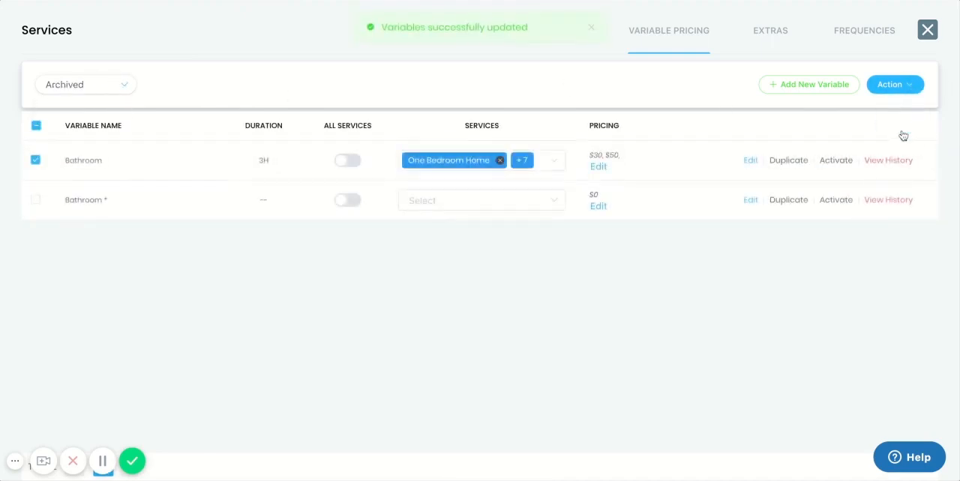
left_click(99, 89)
left_click(98, 120)
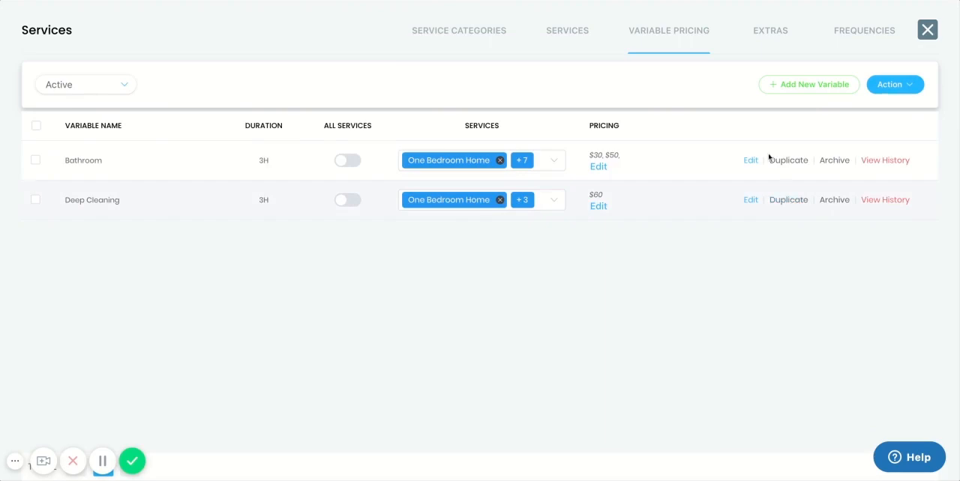
Step: Open the service extras and look through the list of active extras
left_click(777, 36)
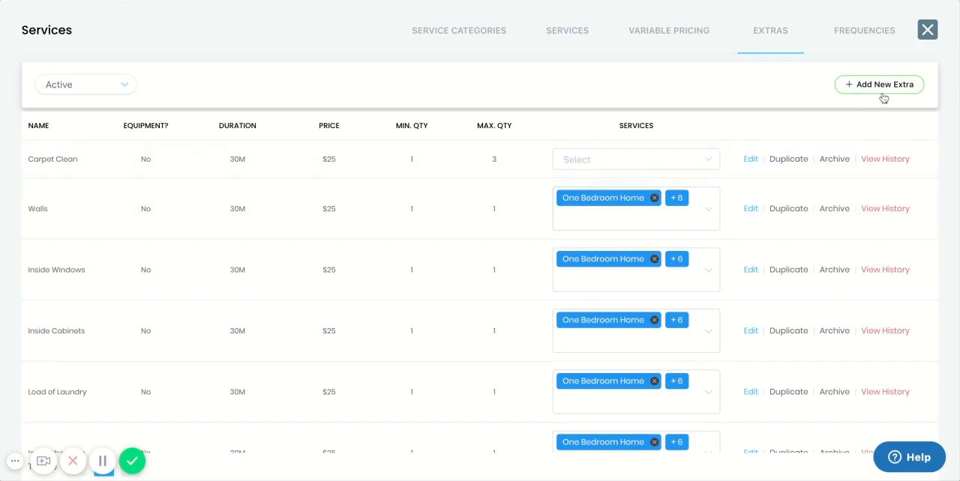
scroll(762, 190, "down", 3)
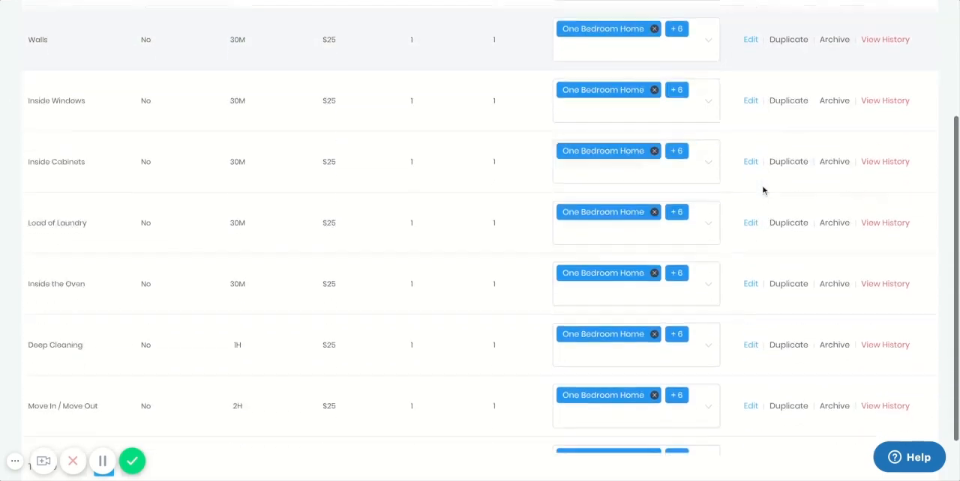
scroll(762, 191, "up", 3)
scroll(762, 191, "up", 1)
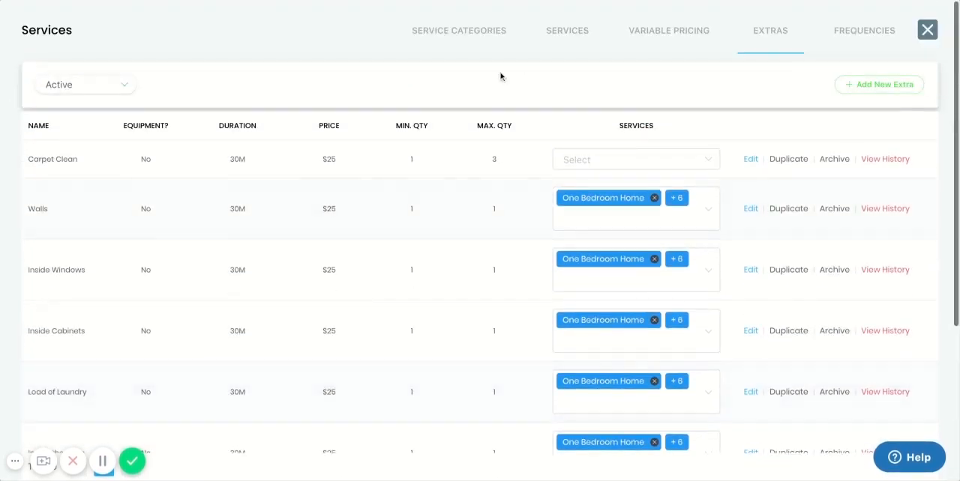